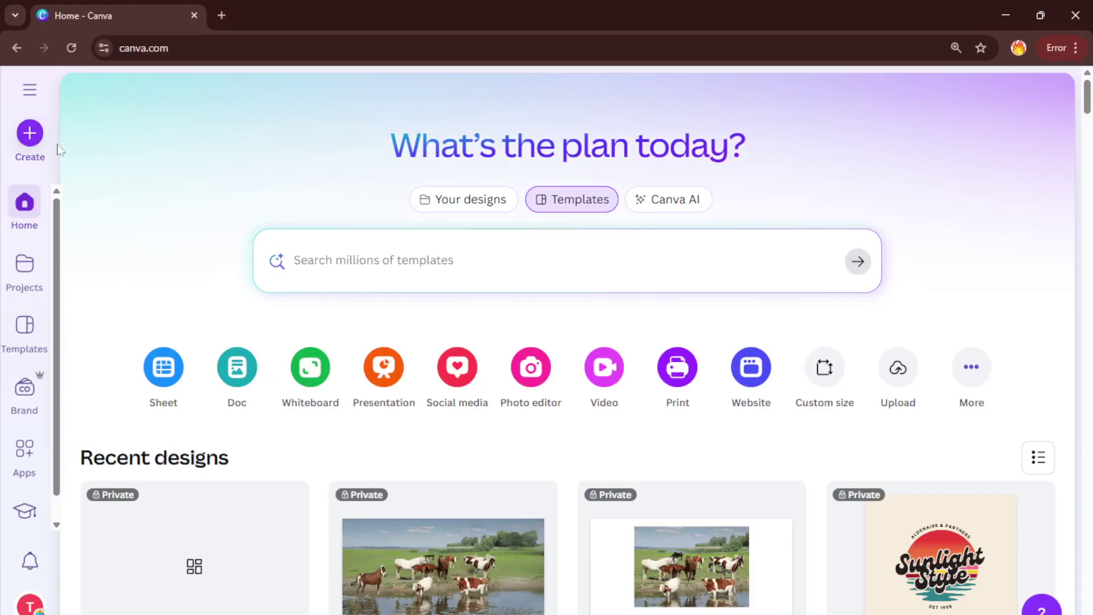
Step: Create a new custom-size design 100 px wide and 50 px high
click(31, 136)
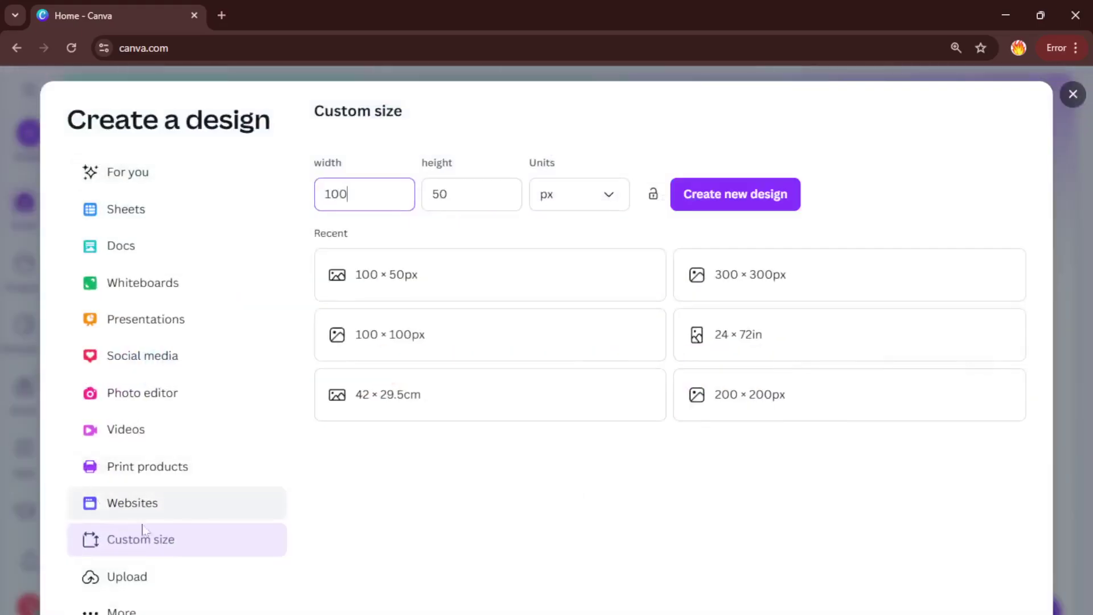
click(733, 194)
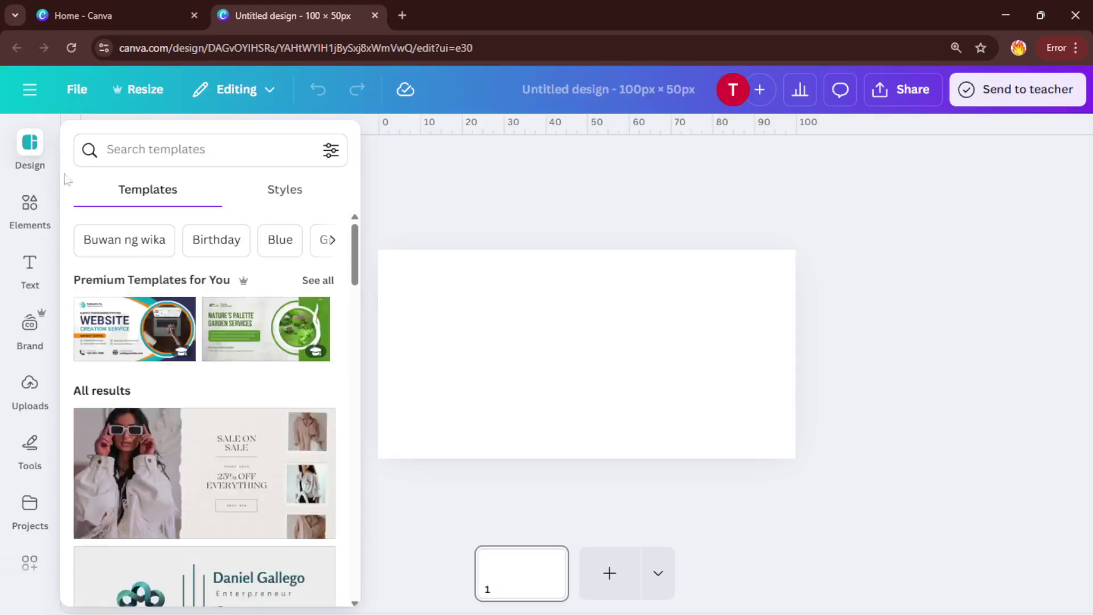
Step: Search the elements for "sea" and add the photo of the beach with palm leaves to the page
click(29, 208)
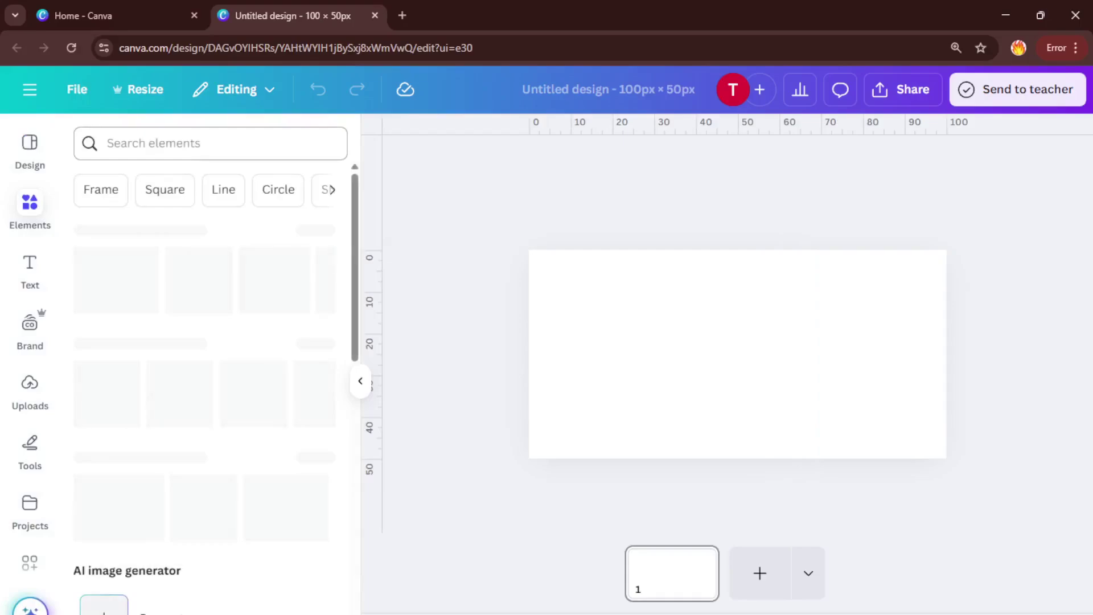
click(171, 142)
text(sea)
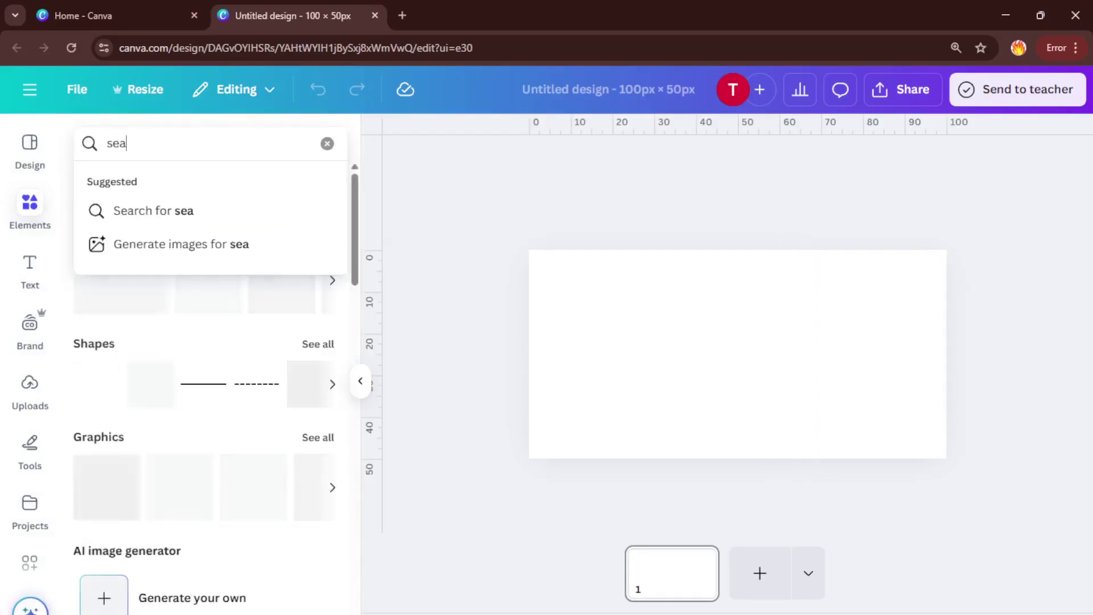
key(Return)
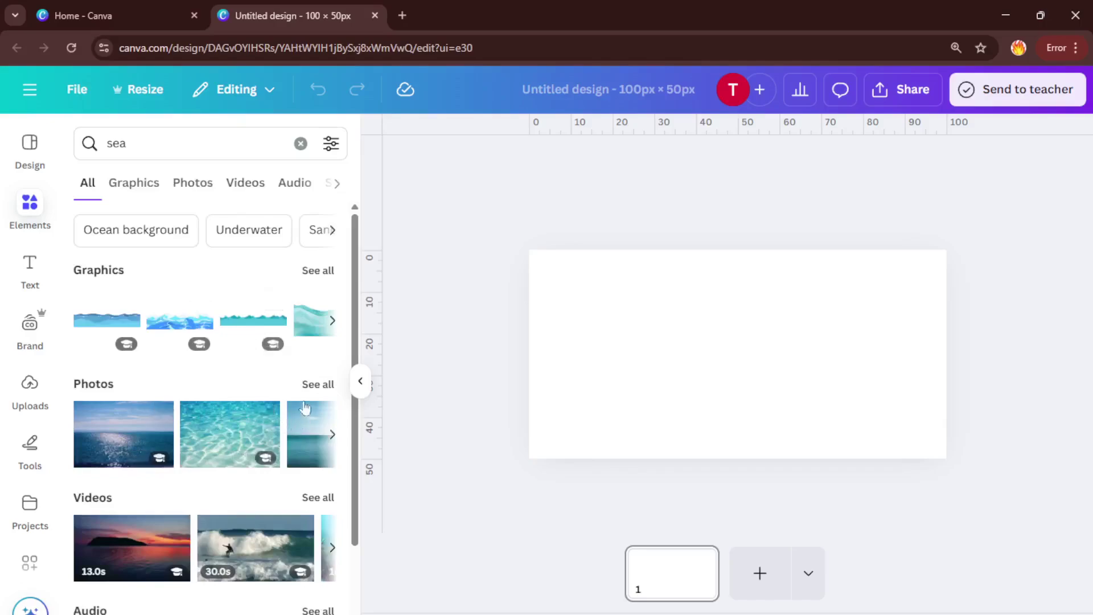
click(317, 389)
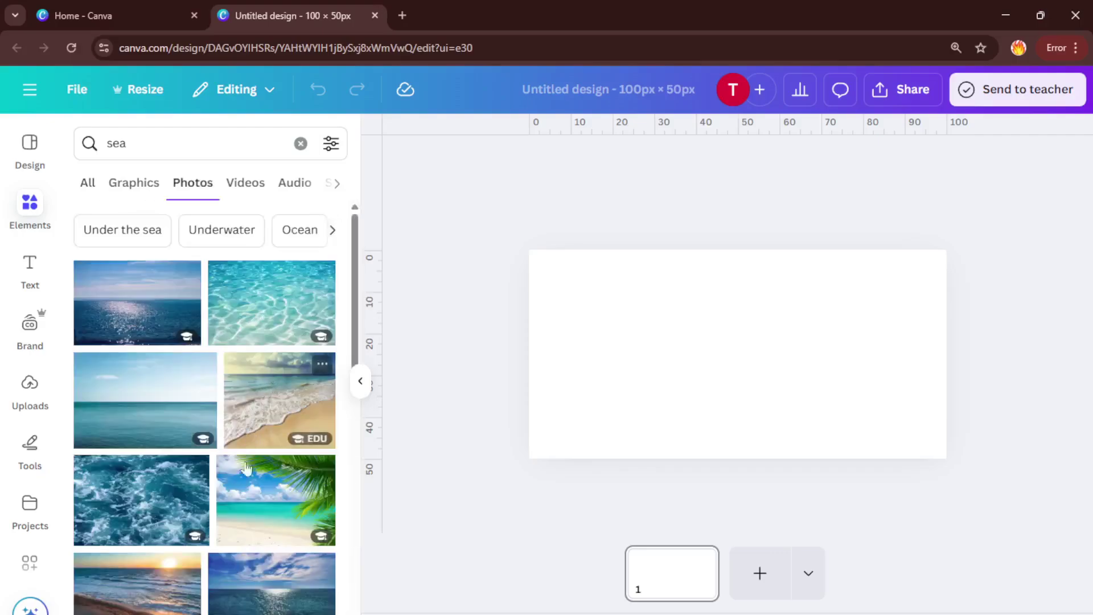
click(280, 503)
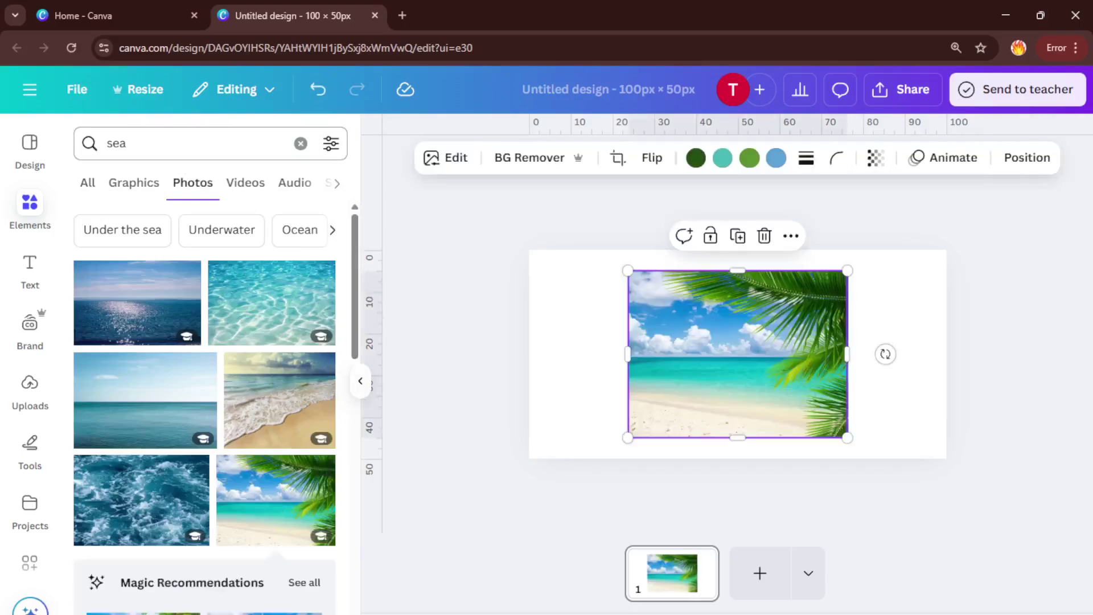
Step: Search the photo elements for "turtle"
click(142, 143)
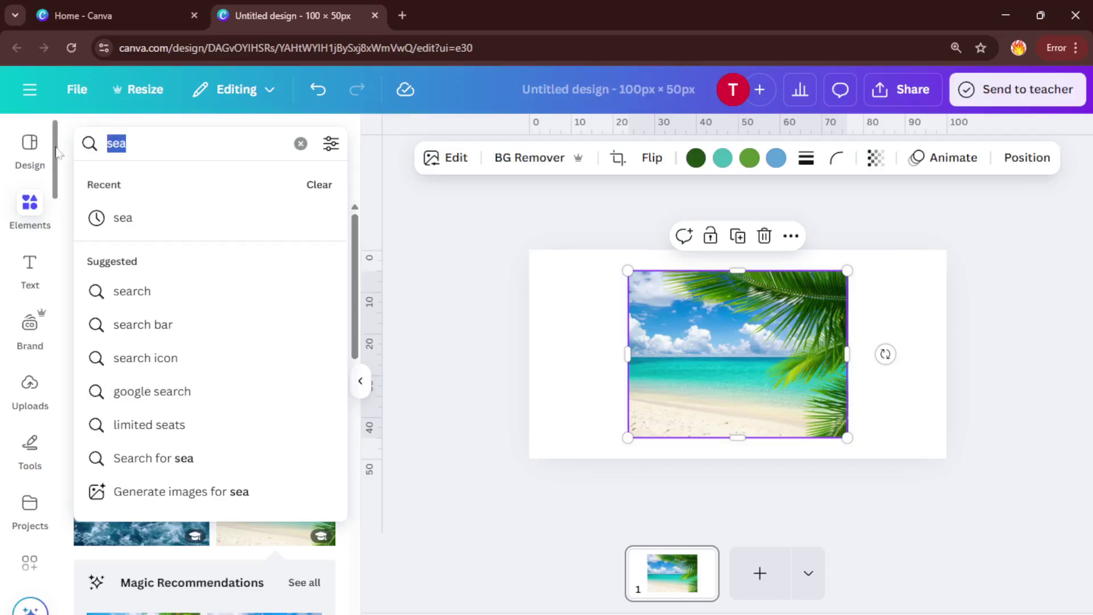
text(tyr)
key(BackSpace)
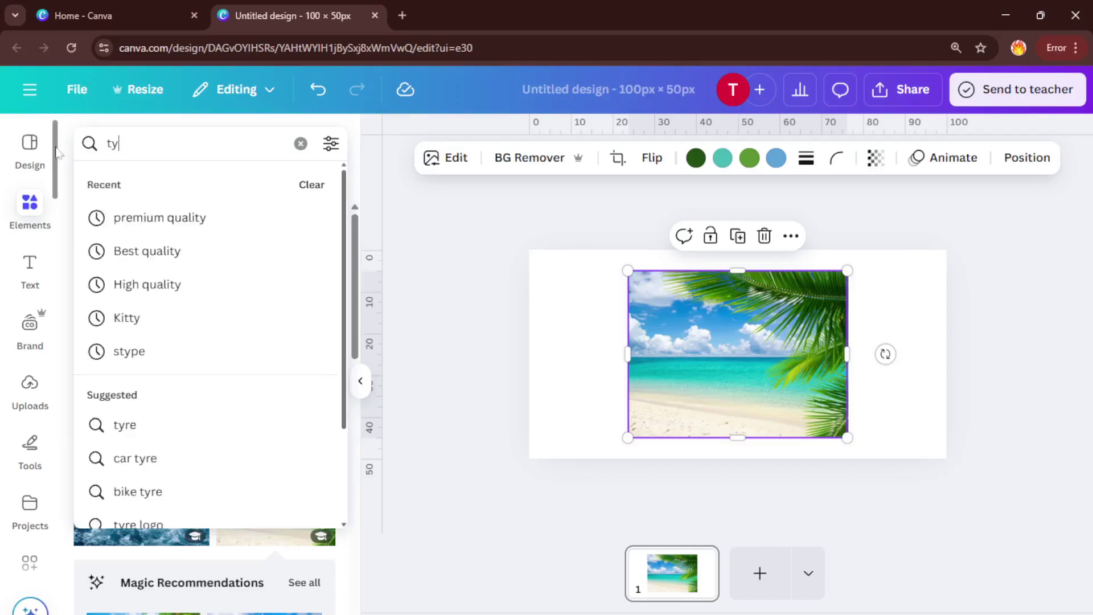
key(BackSpace)
key(BackSpace)
text(t)
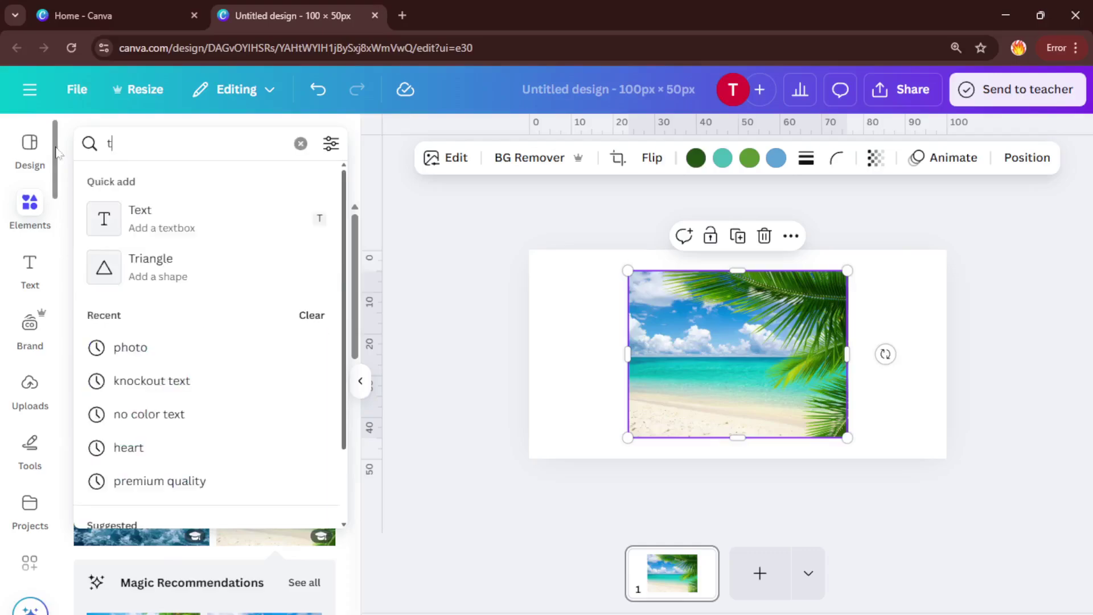
text(urtle)
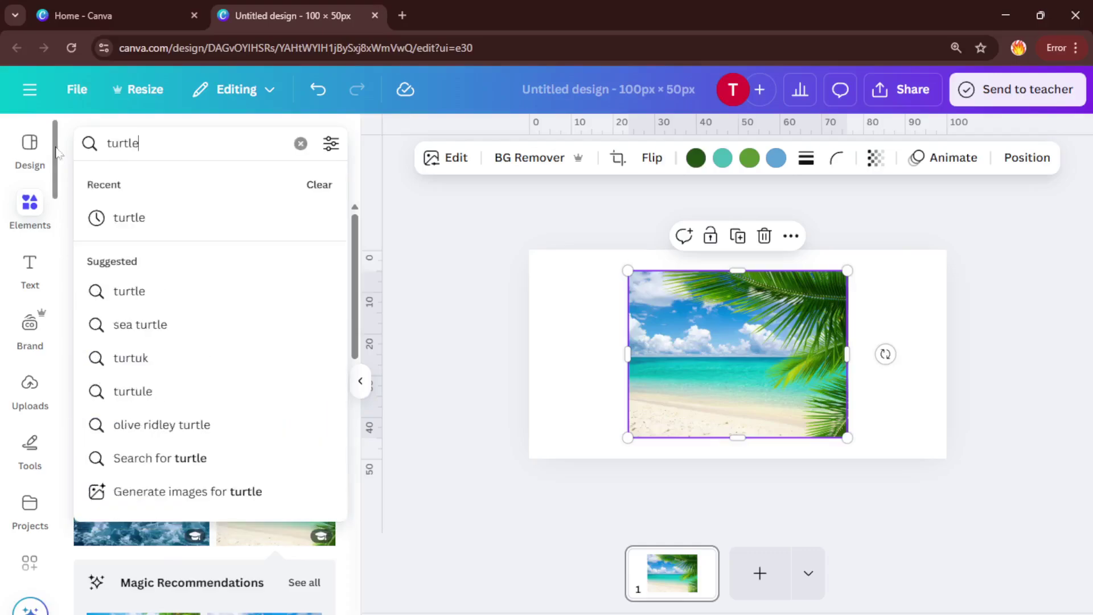
key(Return)
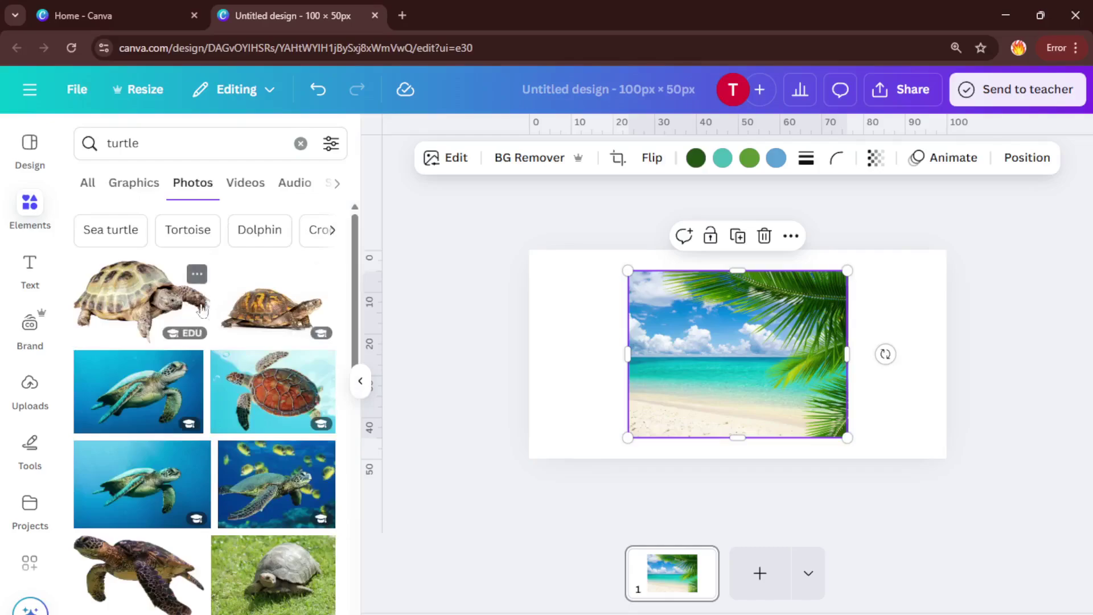
click(252, 315)
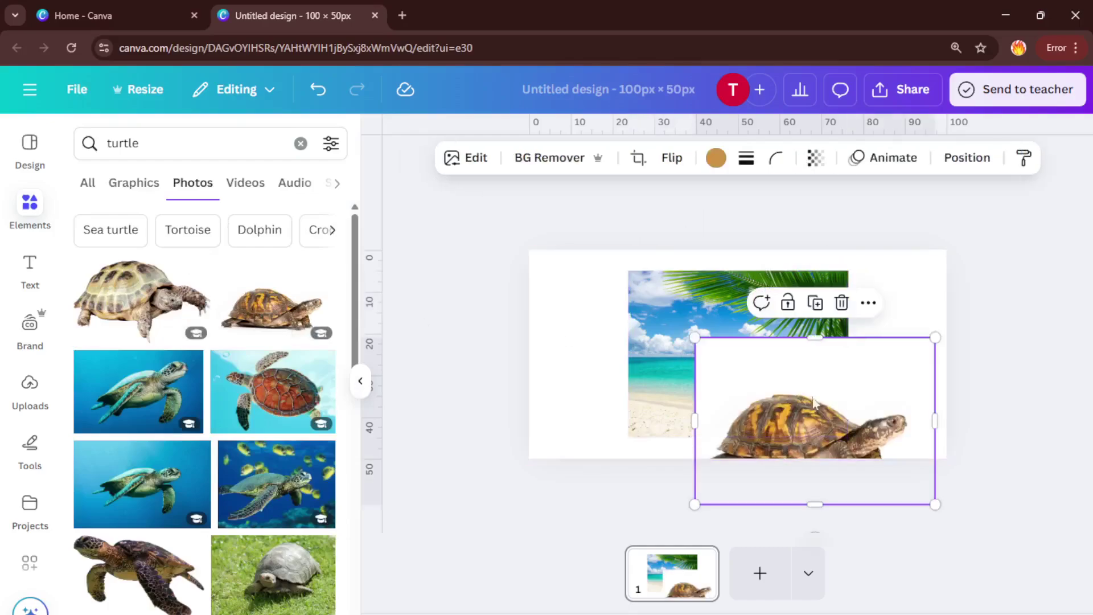
drag(818, 421, 676, 402)
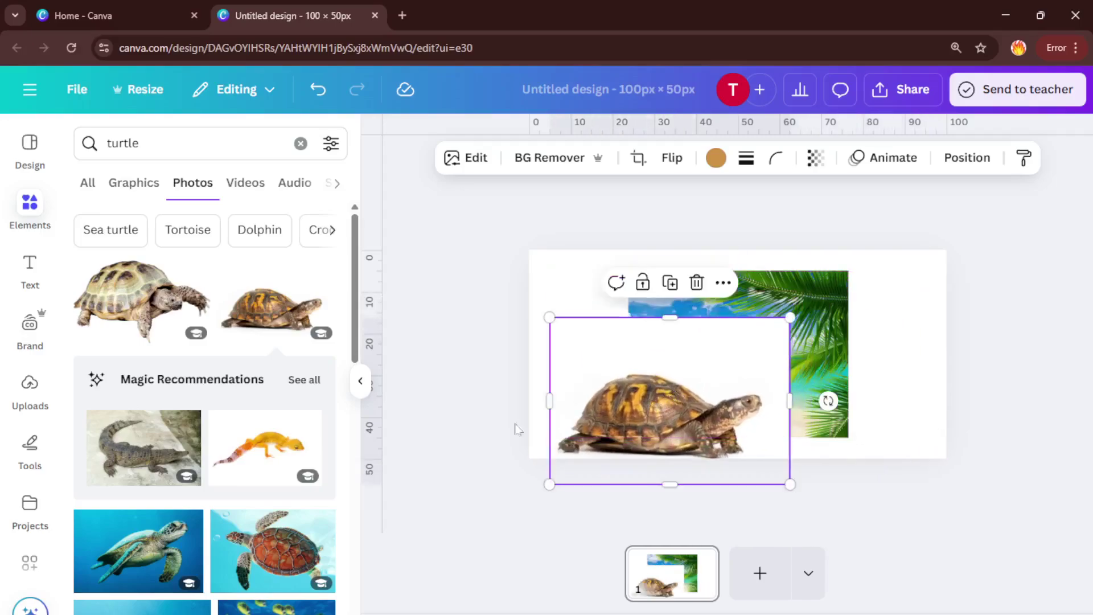
key(ctrl+z)
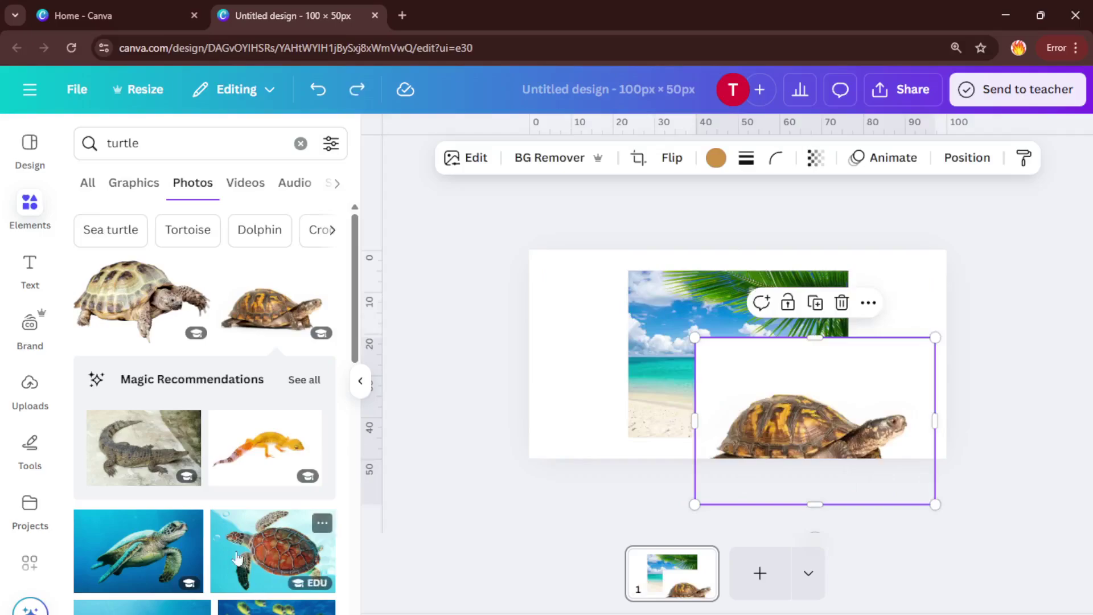
key(Delete)
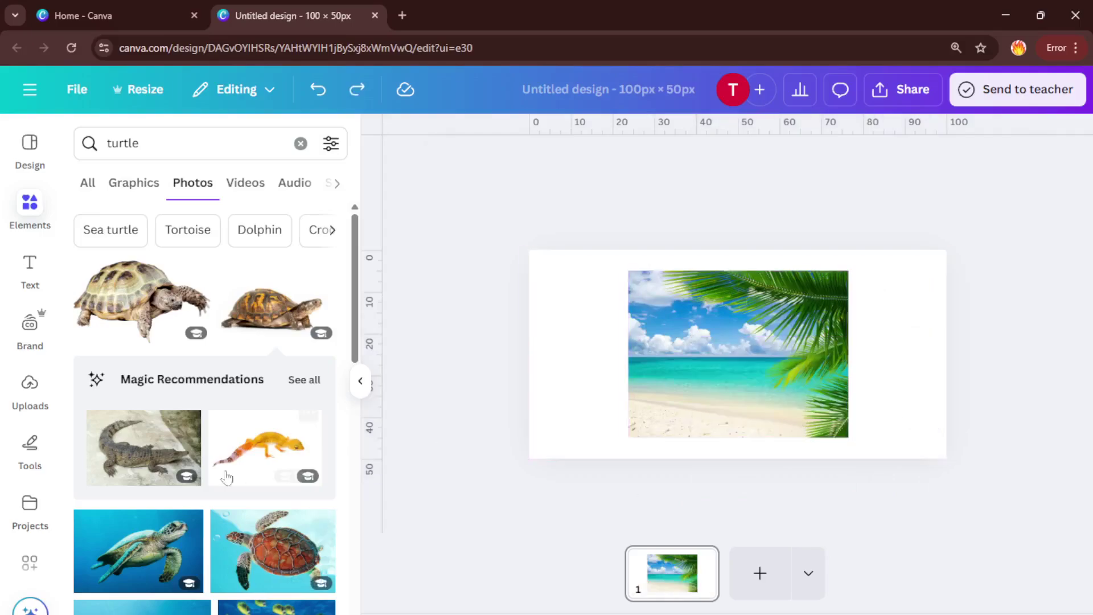
Step: Add the photo of the green sea turtle swimming in blue water, shrink it and place it over the lower part of the beach photo
scroll(189, 494, down, 1)
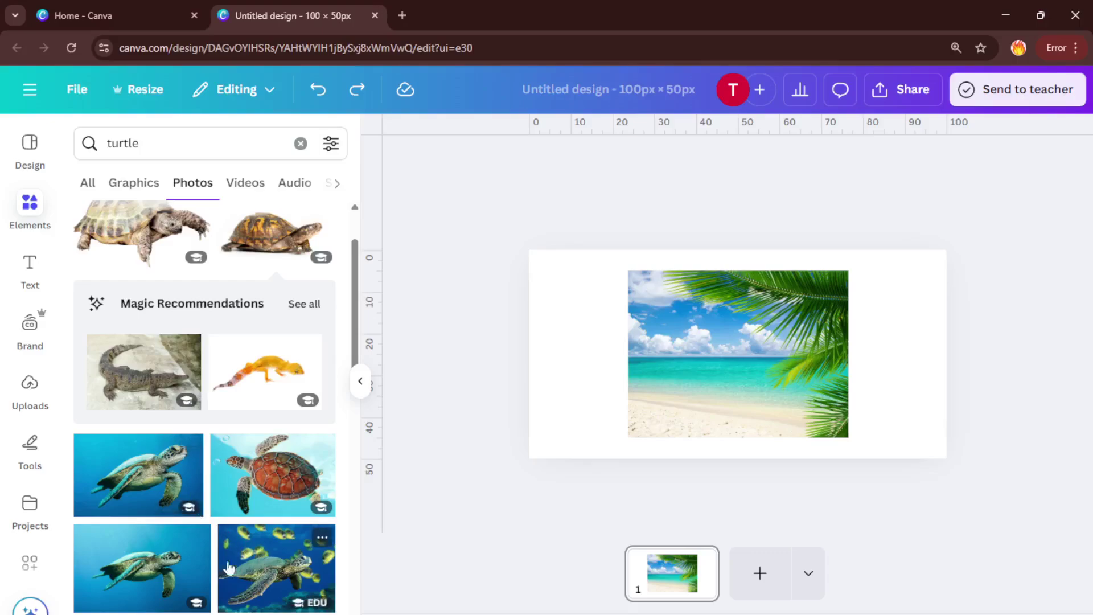
drag(164, 567, 784, 377)
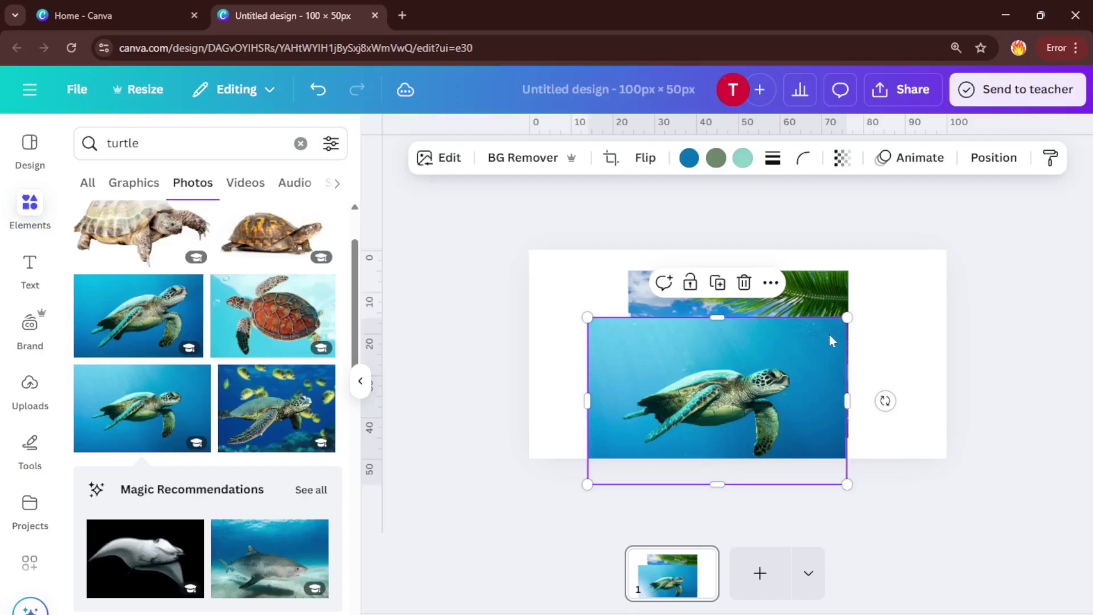
drag(849, 317, 742, 384)
drag(688, 414, 738, 368)
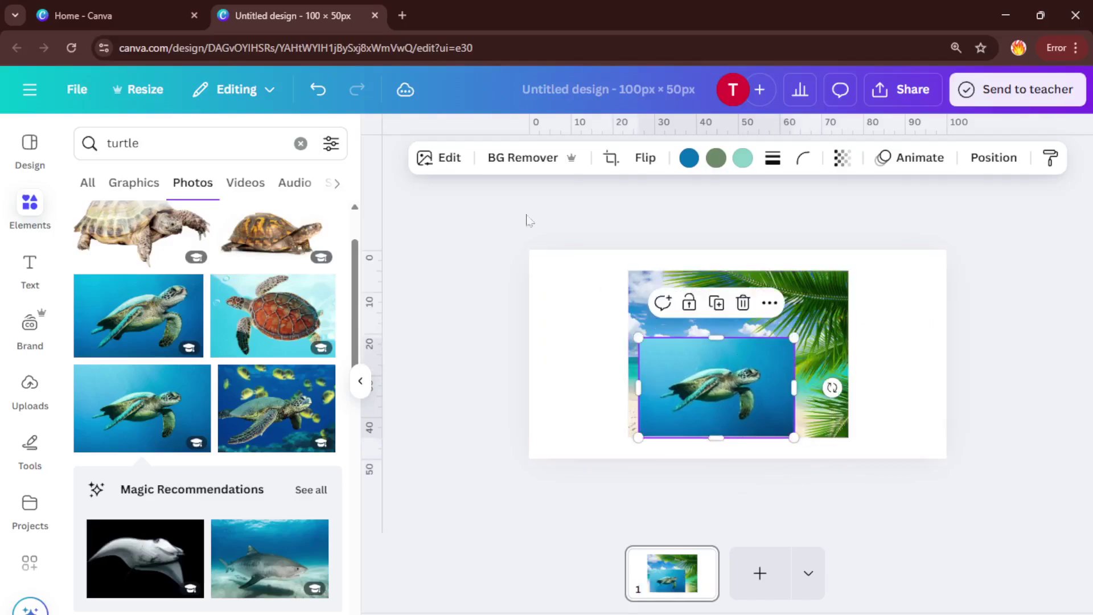
Step: Remove the turtle photo's background, then shrink the cutout and move it to the lower-left corner of the beach photo
click(503, 158)
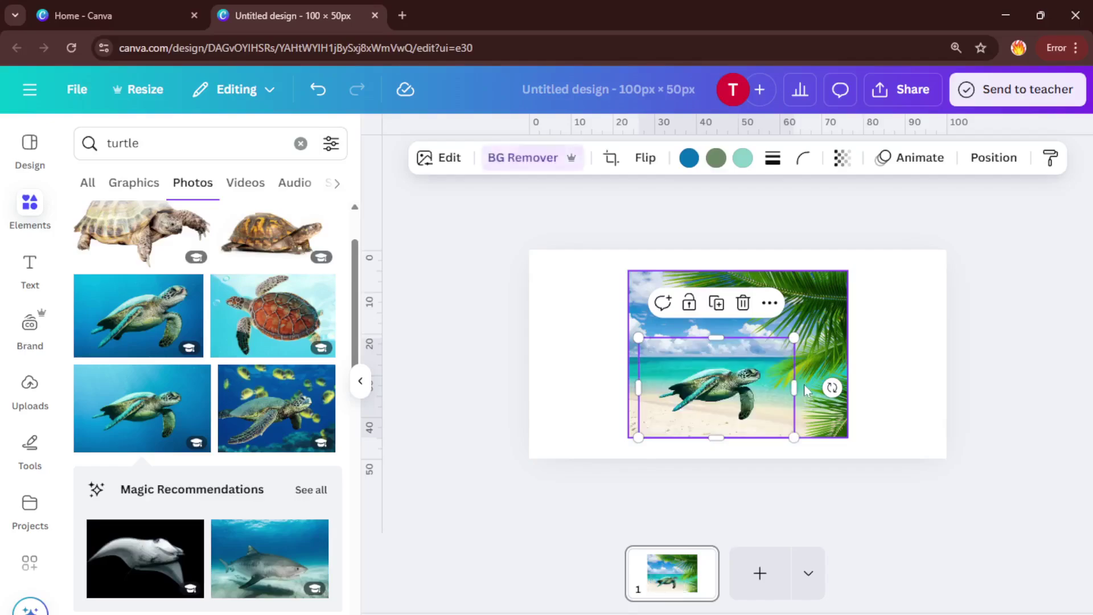
drag(750, 401, 739, 402)
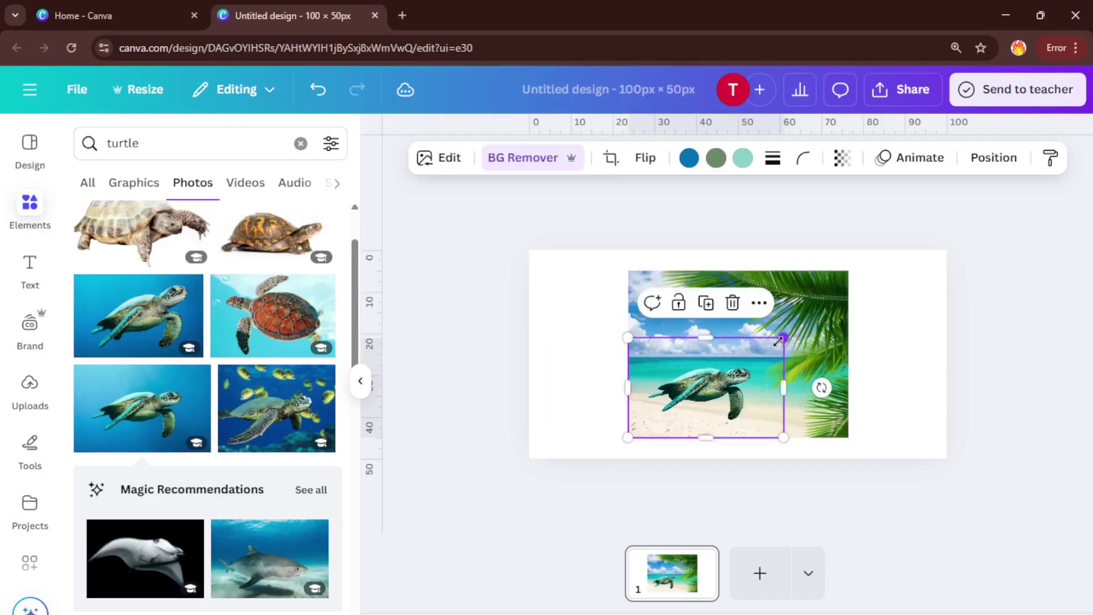
drag(778, 341, 746, 367)
drag(693, 414, 679, 408)
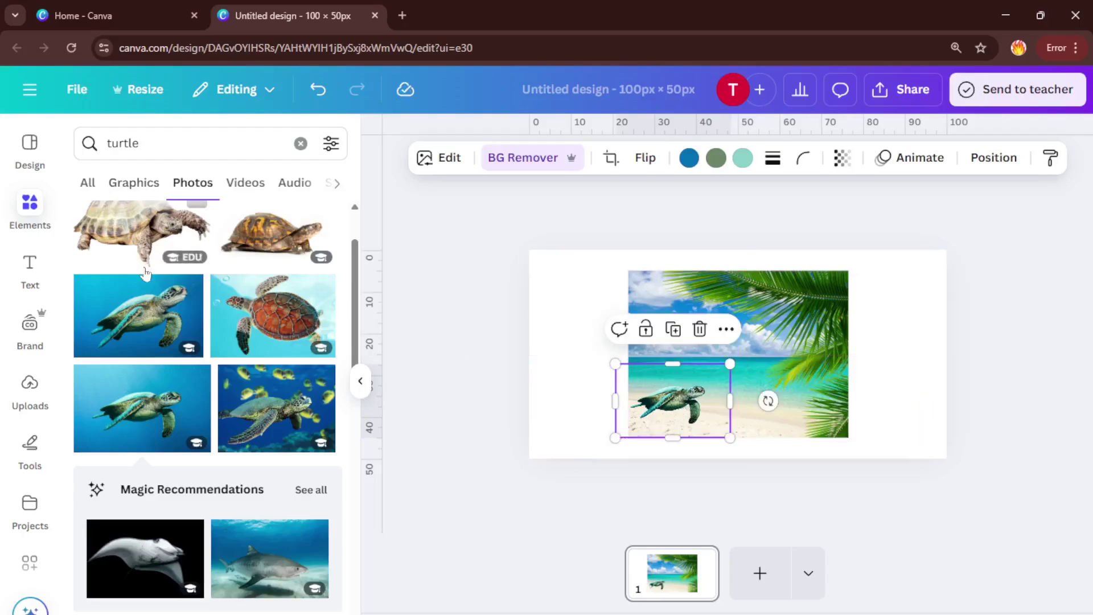
Step: Create a custom animation for the turtle that follows a roughly horizontal path rightward across the beach photo
scroll(285, 318, up, 2)
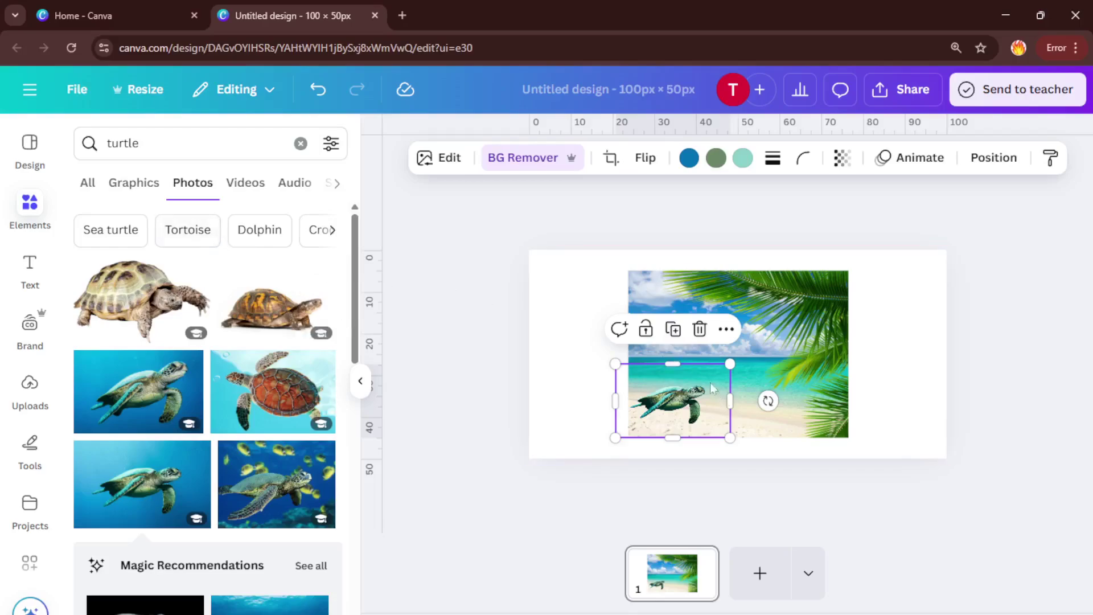
click(897, 160)
click(906, 160)
click(908, 158)
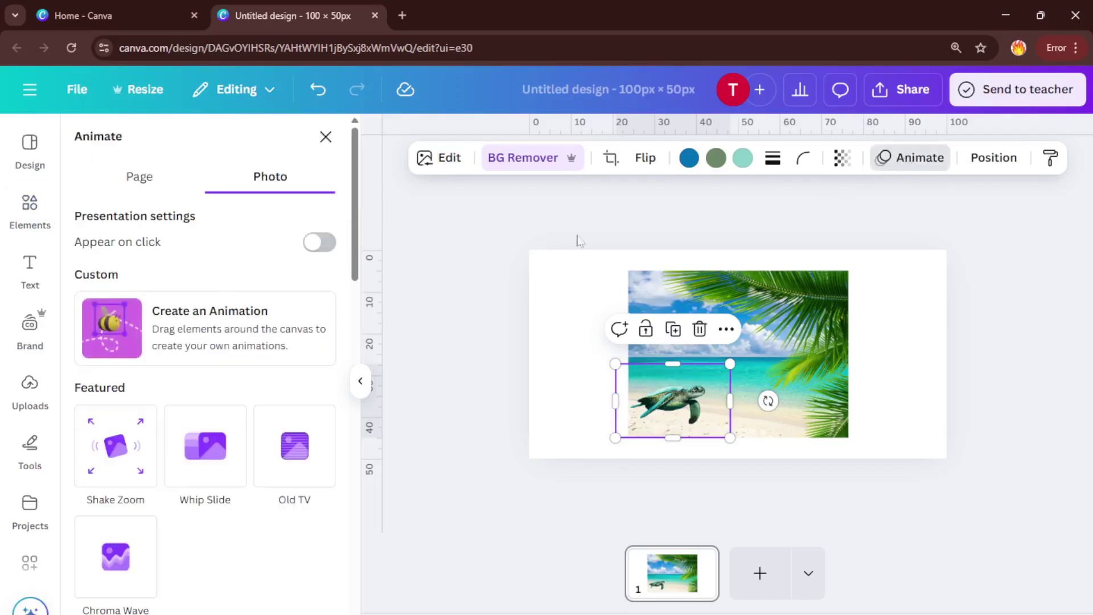
click(130, 328)
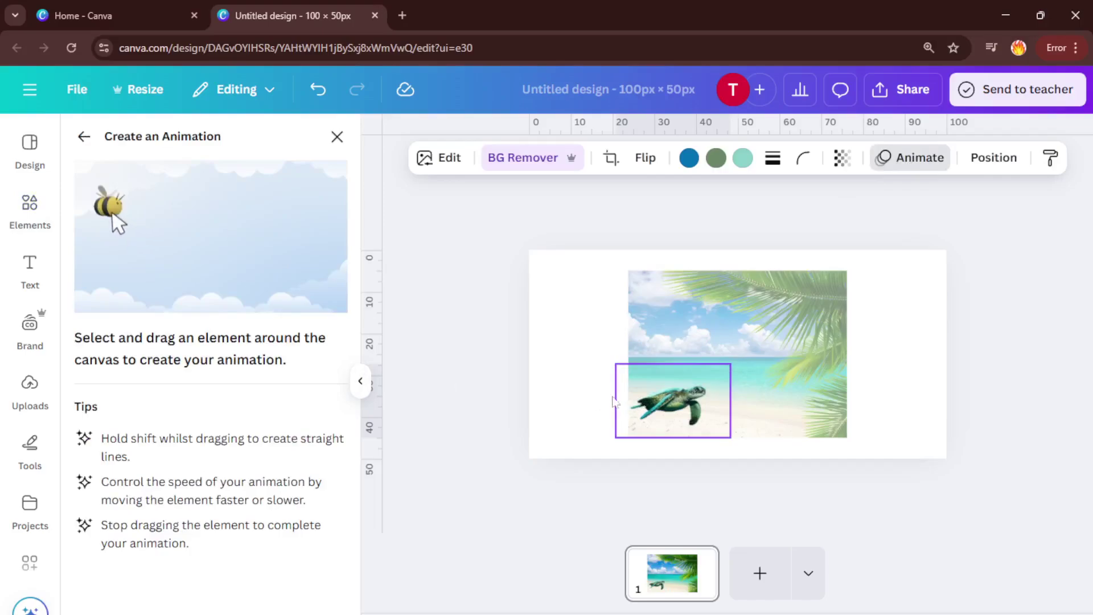
drag(613, 401, 740, 405)
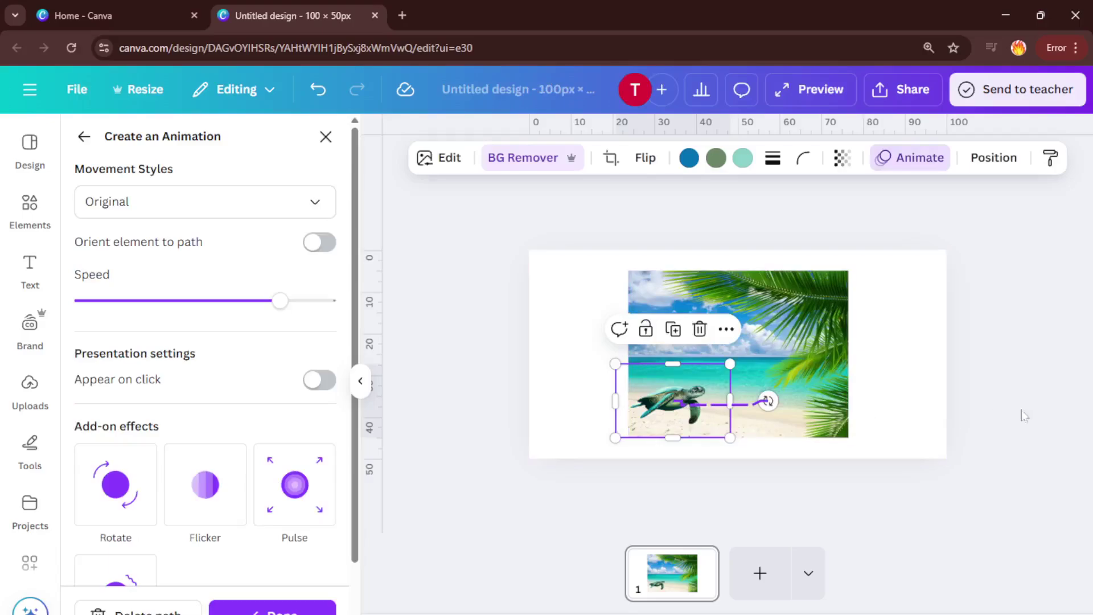
click(1018, 361)
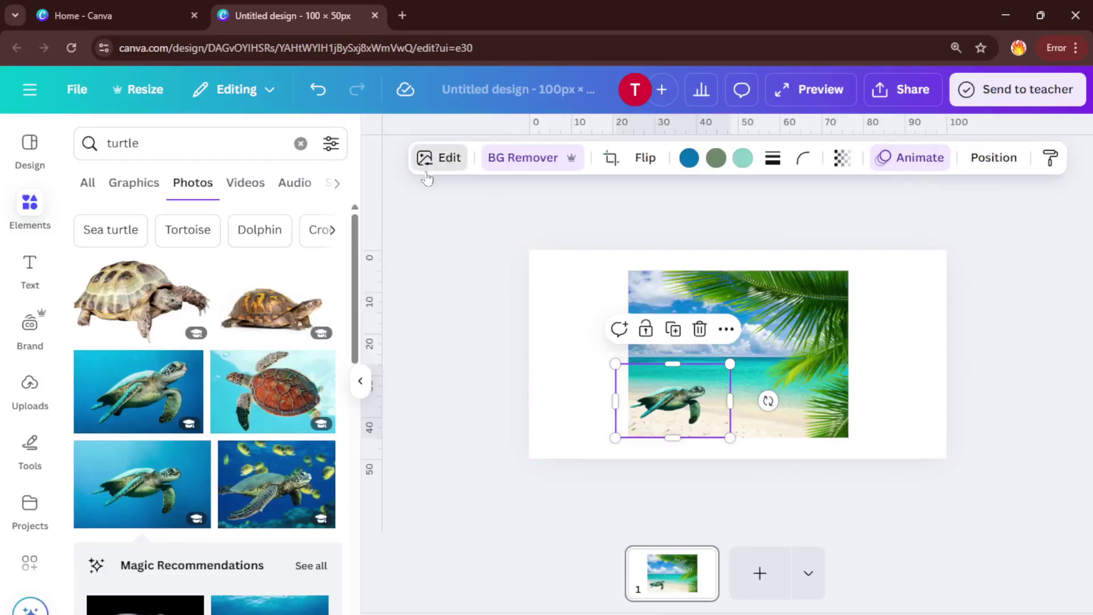
Step: Open Magic Expand for the beach photo with the Freeform size
click(441, 163)
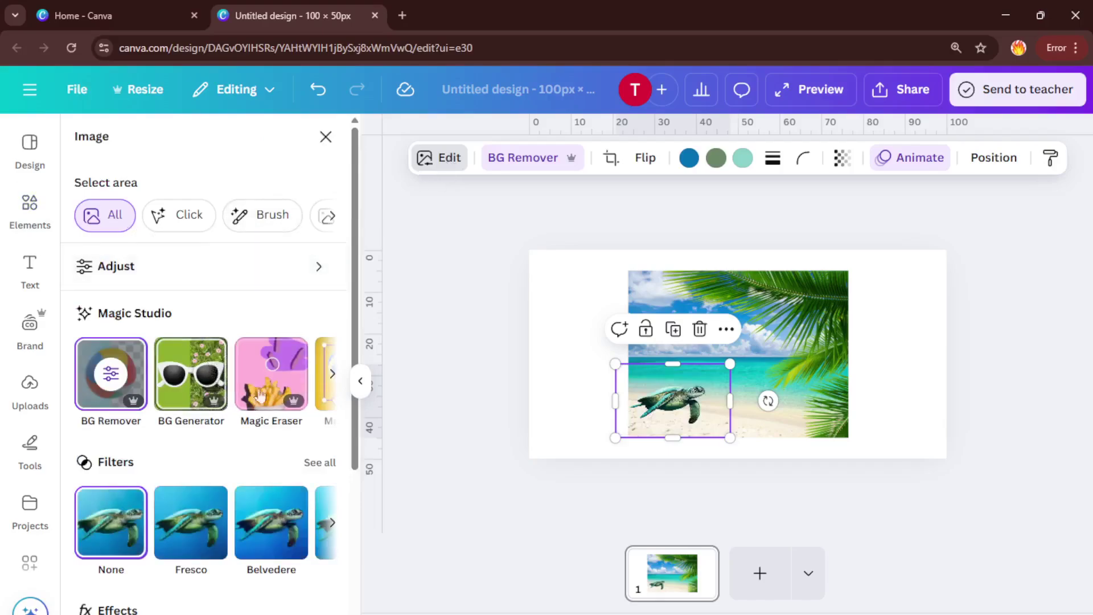
click(333, 380)
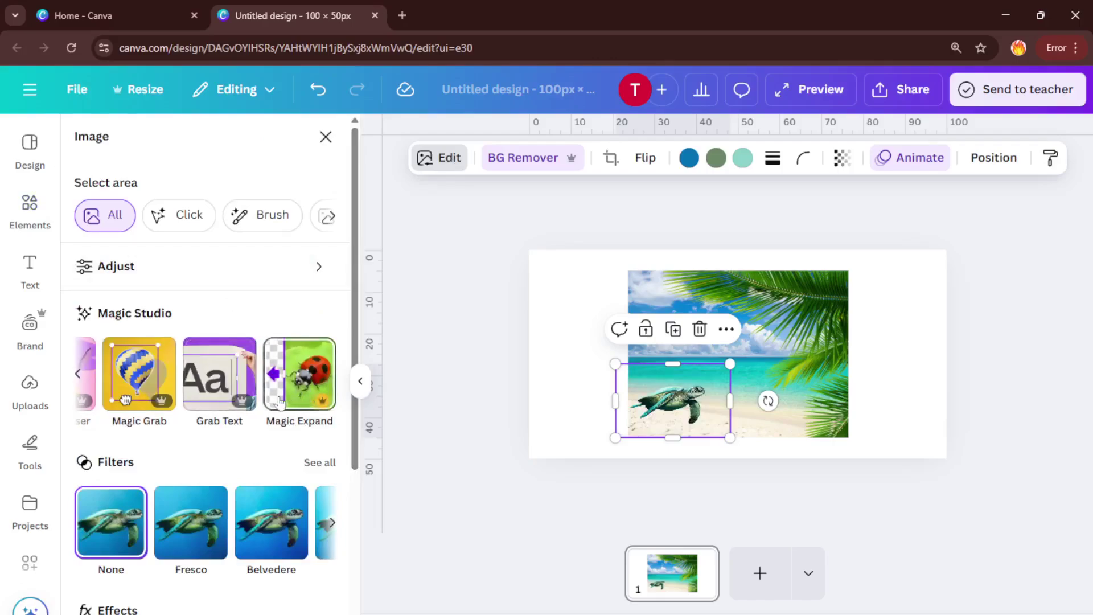
click(815, 346)
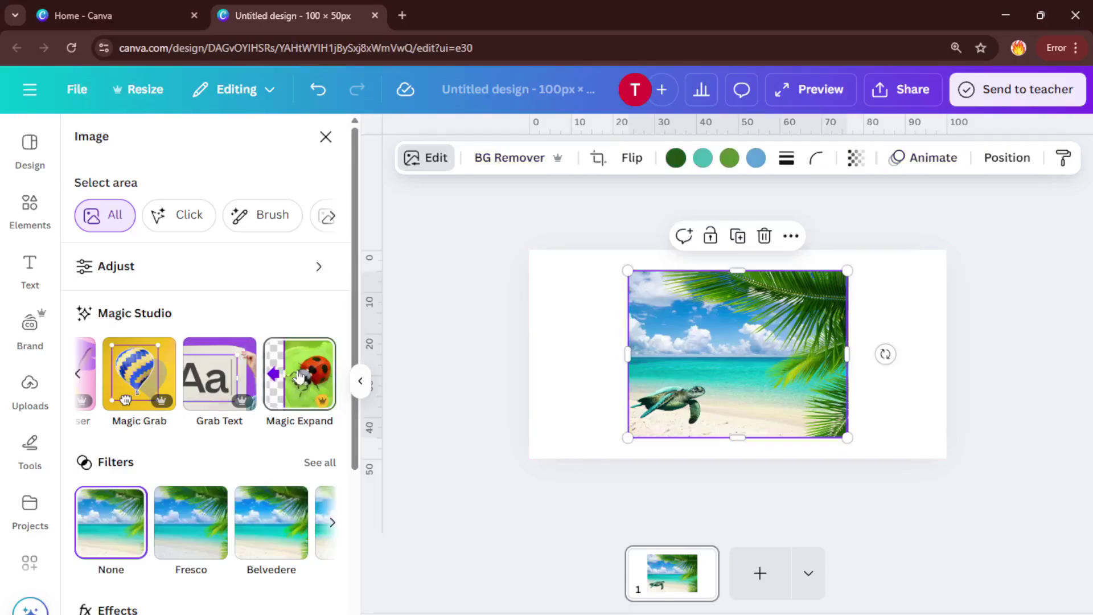
click(300, 375)
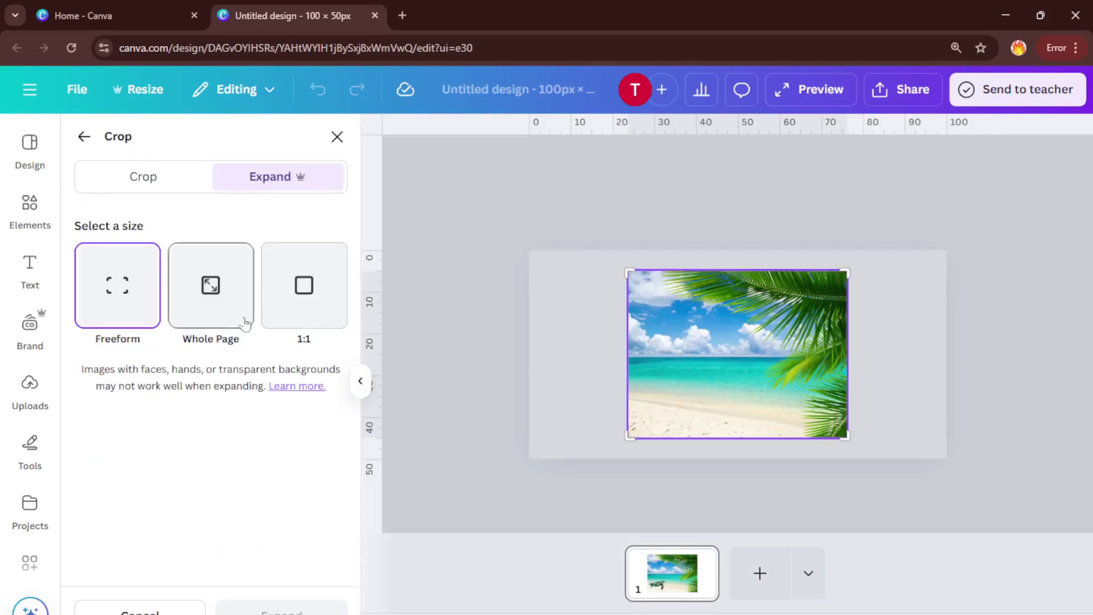